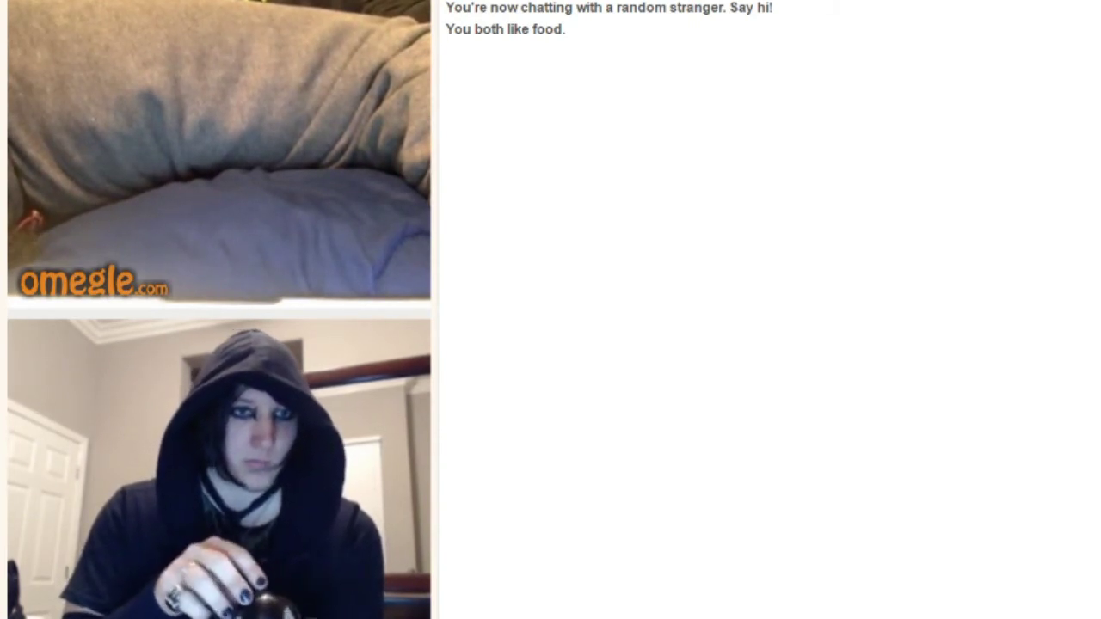
pyautogui.press('Escape')
pyautogui.press('Escape')
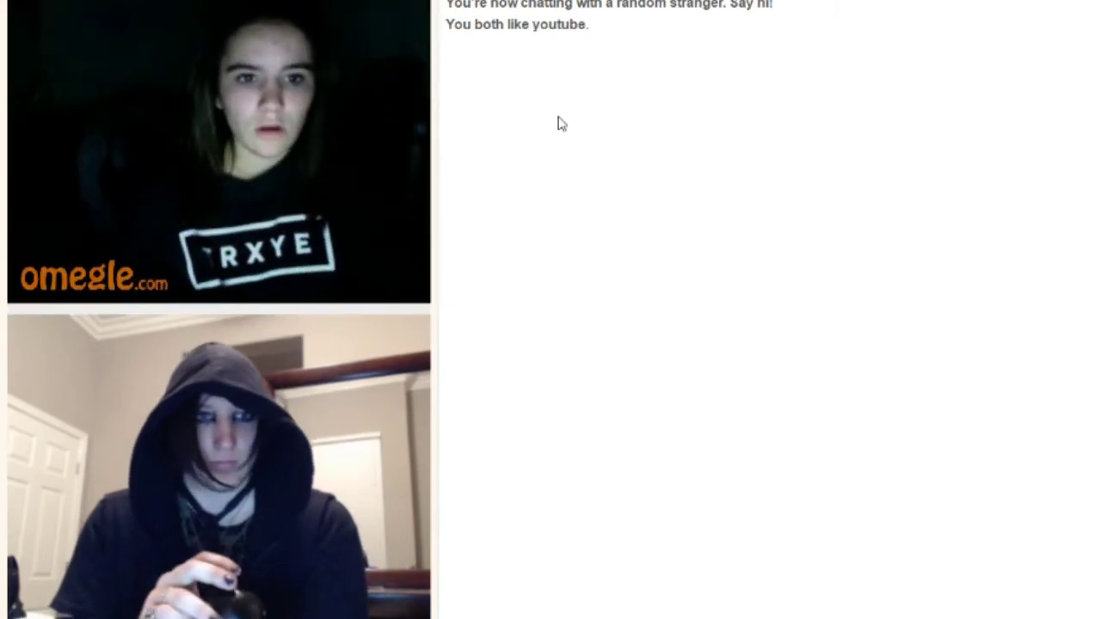